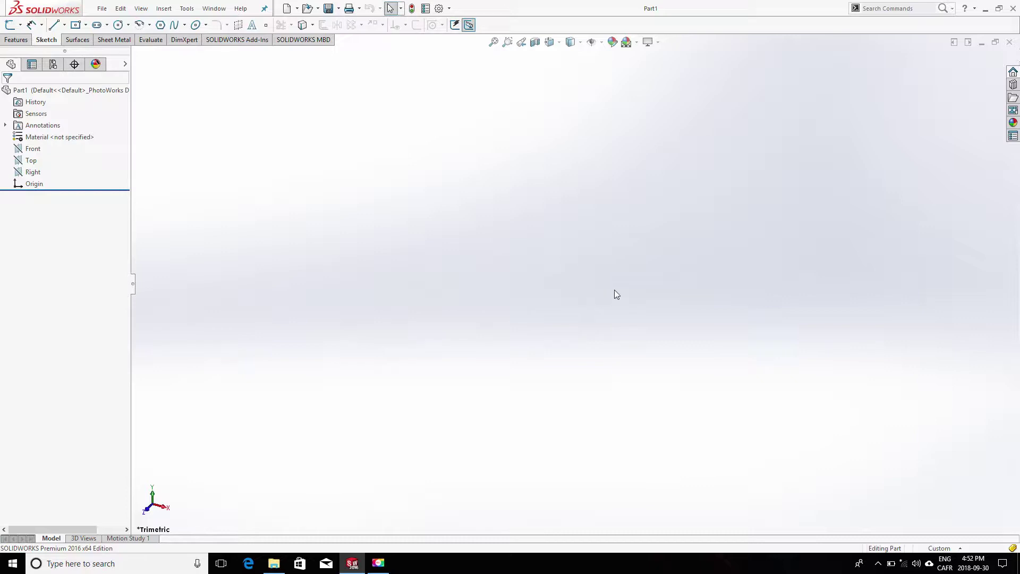
Step: Call up the Part shortcut bar at several spots over the empty graphics area
left_click(541, 260)
left_click(245, 143)
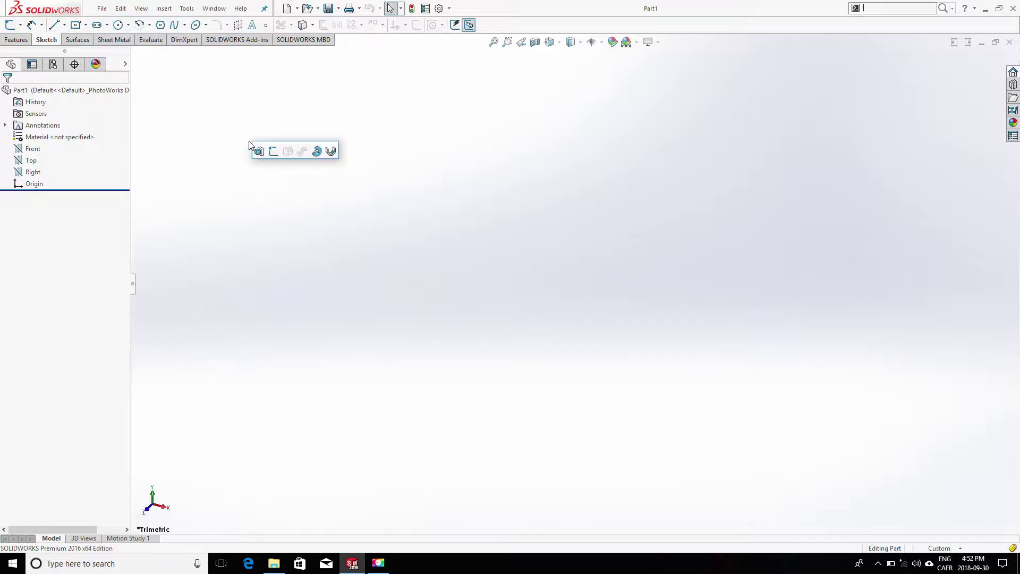
left_click(793, 163)
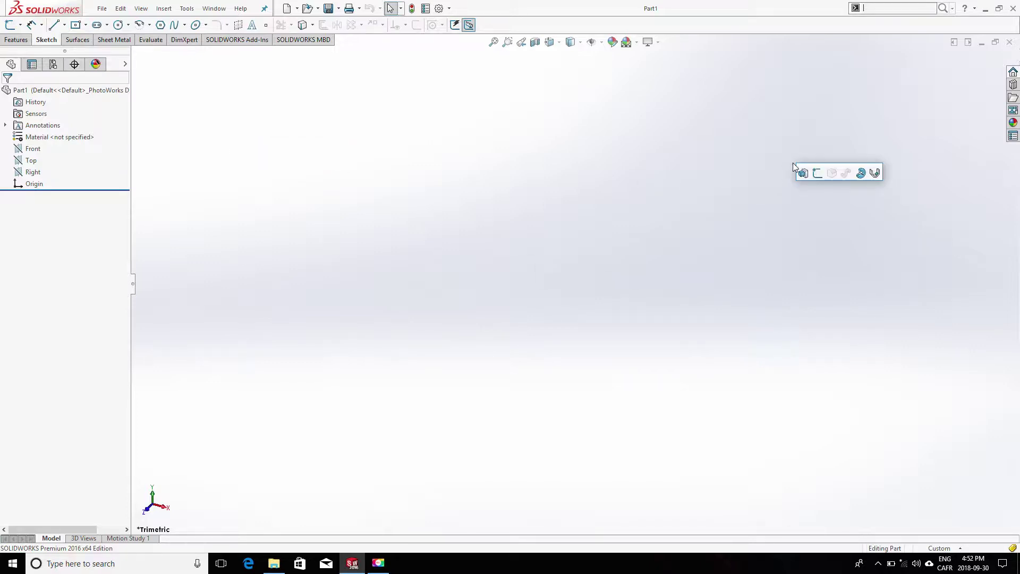
left_click(819, 369)
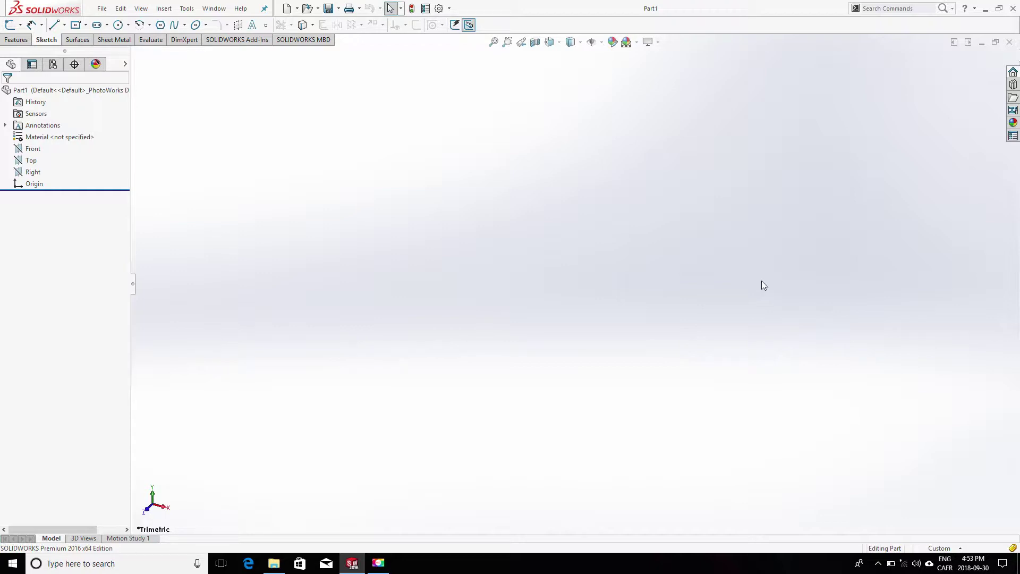
Step: Start a new sketch on the Front plane from the Part shortcut bar
key("s")
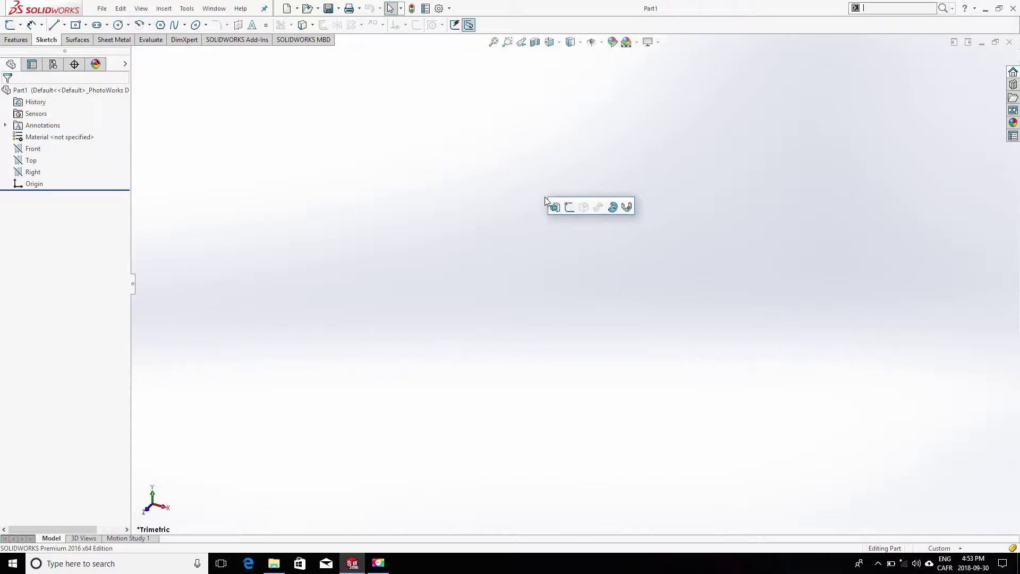
left_click(569, 208)
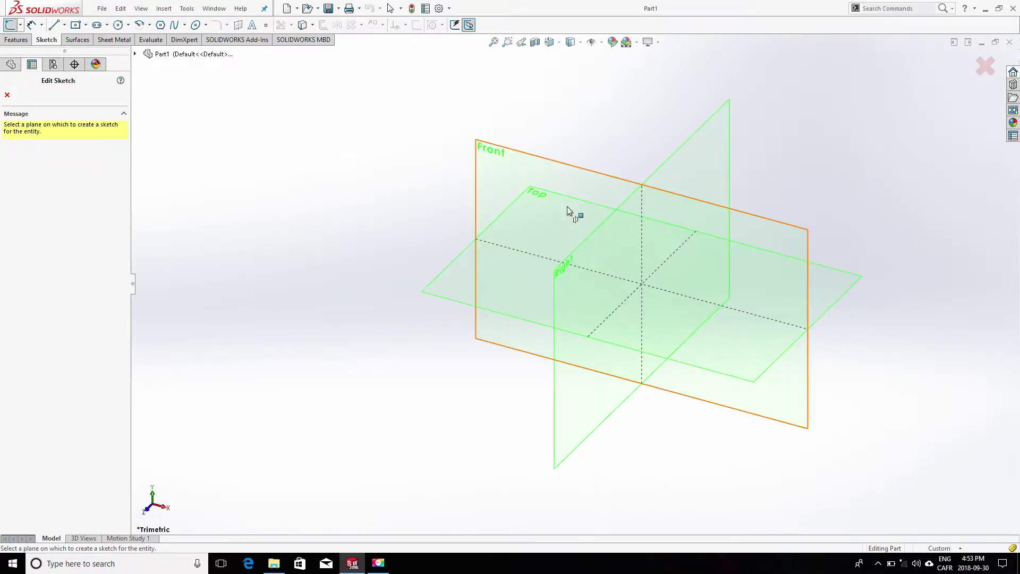
left_click(562, 186)
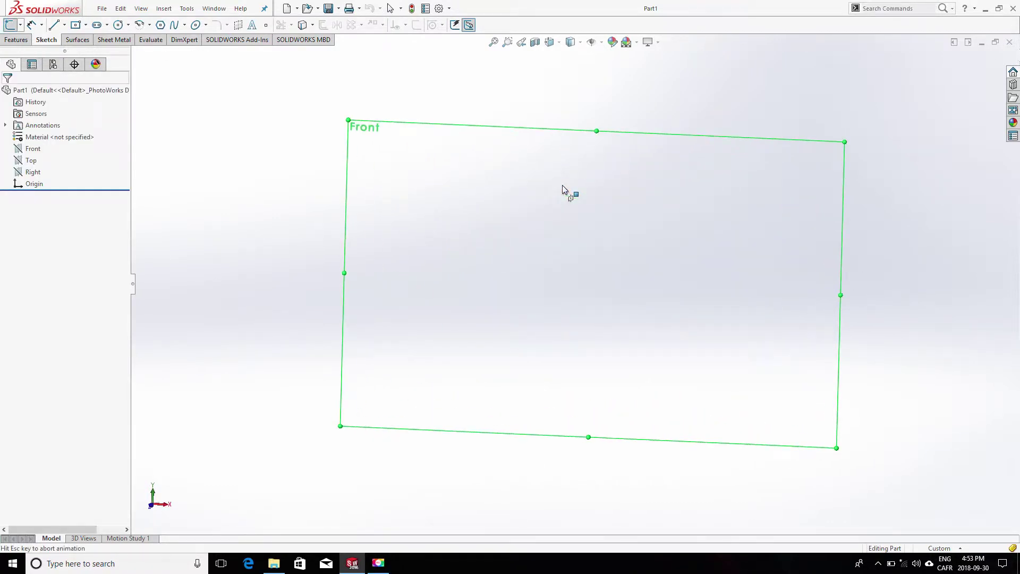
Step: Draw a circle centred on the origin with the Circle tool
key("s")
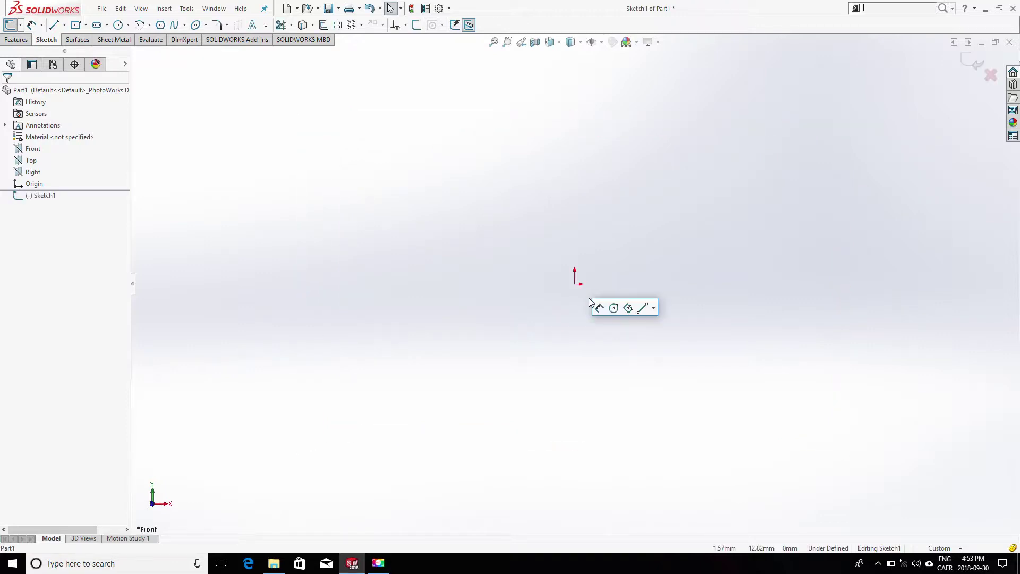
key("Escape")
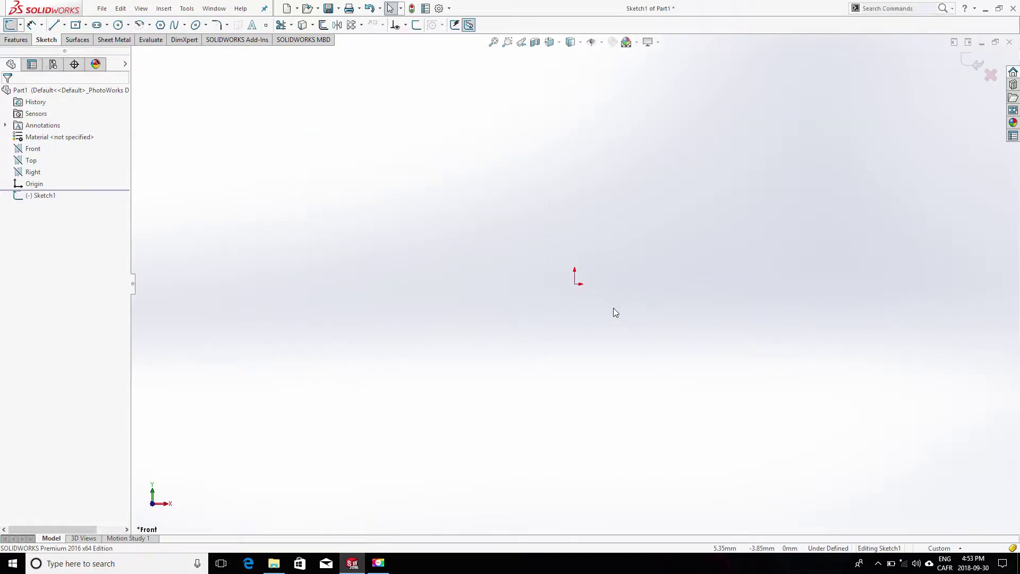
key("c")
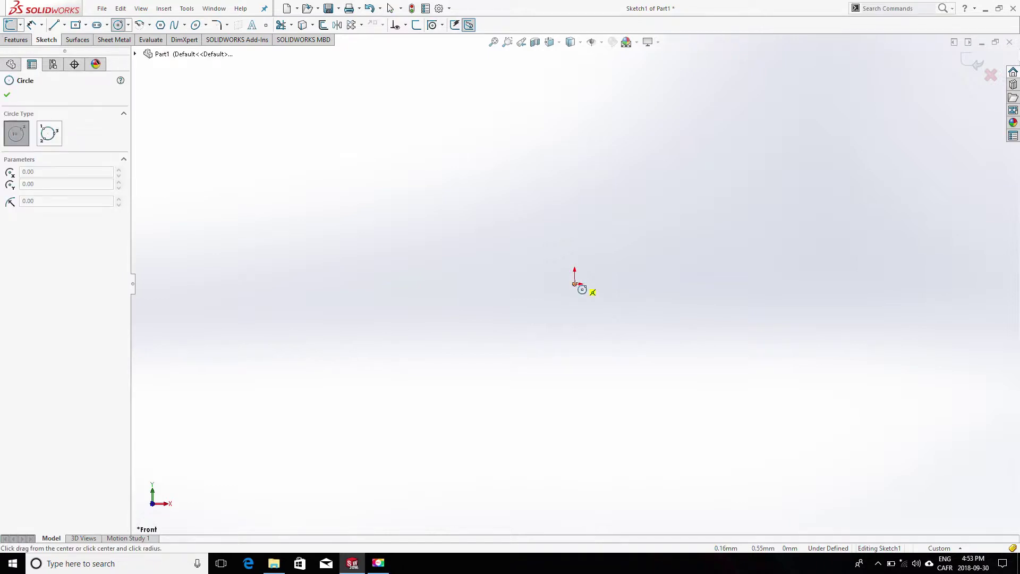
left_click(574, 284)
left_click(486, 173)
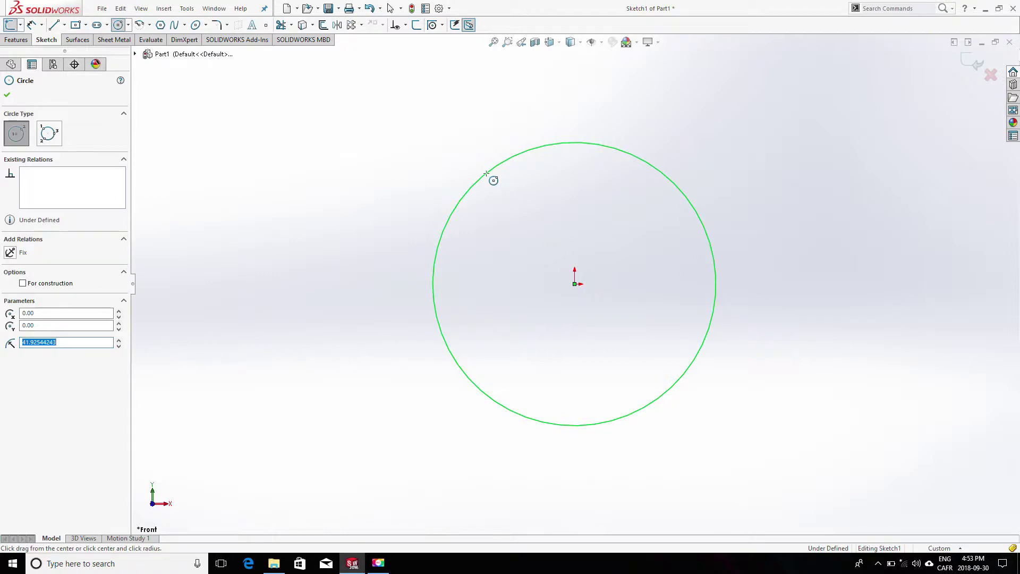
Step: Smart-dimension the circle to a 100 mm diameter and exit Sketch1
left_click(524, 216)
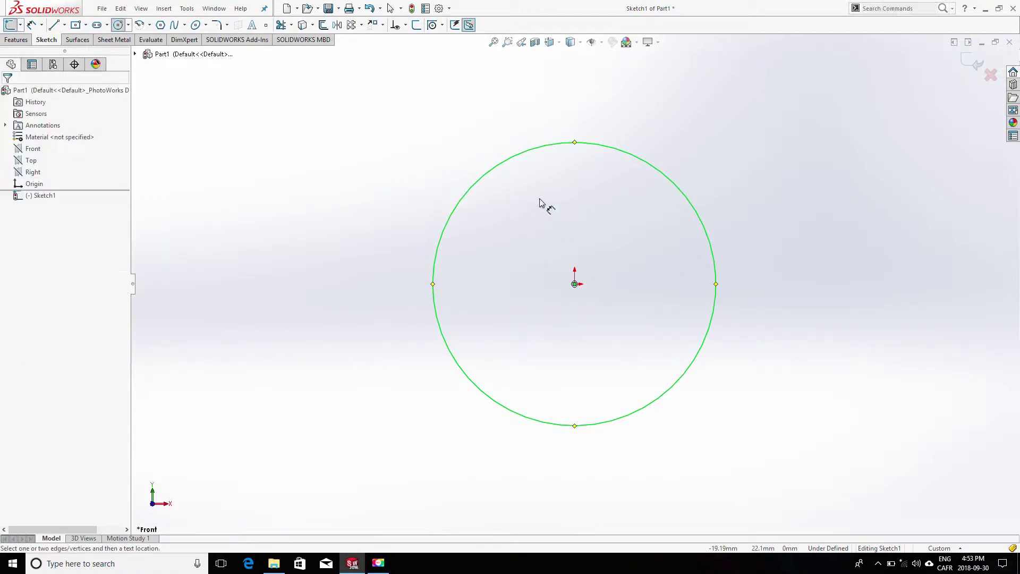
left_click(631, 154)
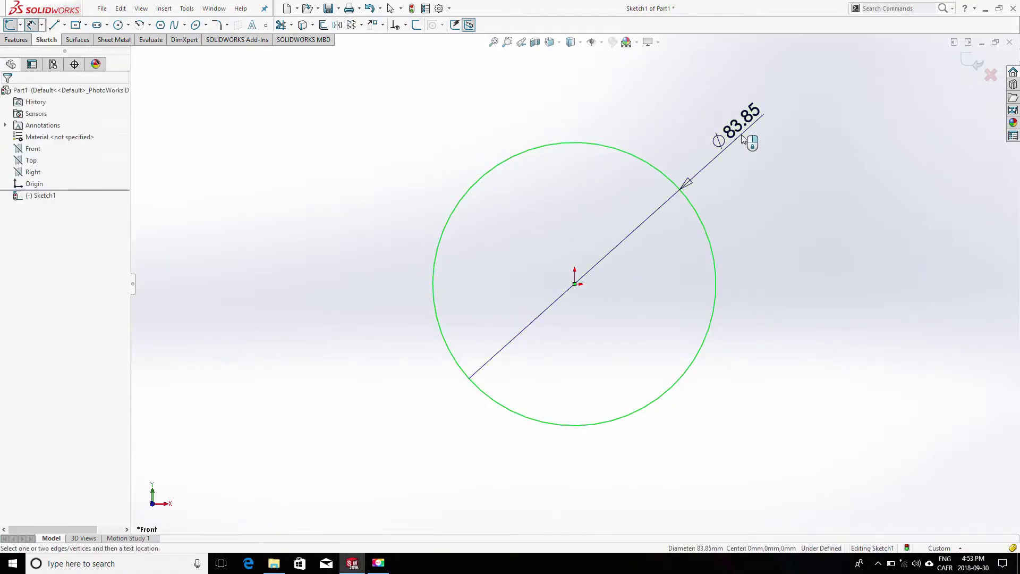
left_click(742, 135)
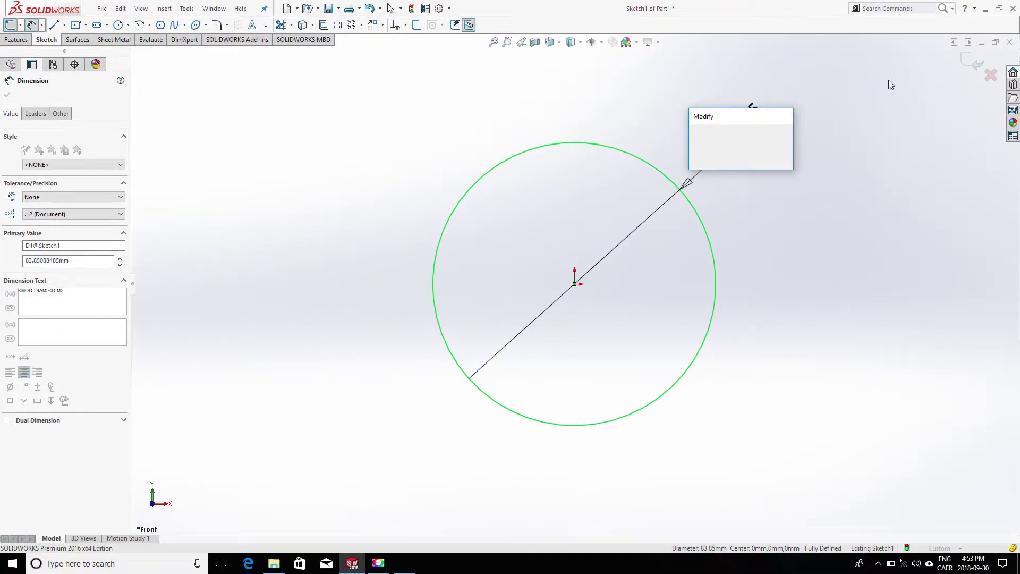
key("Return")
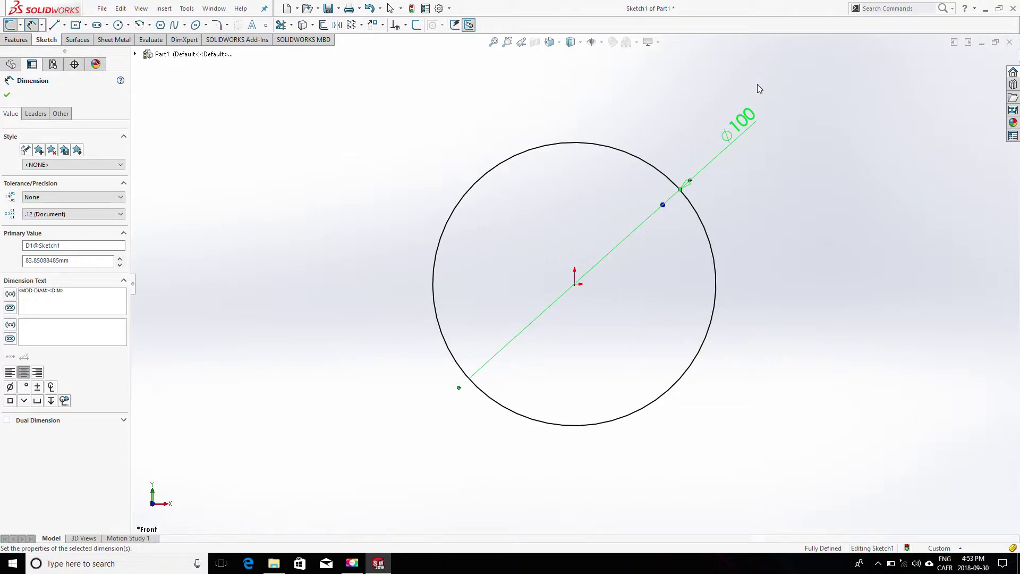
key("Escape")
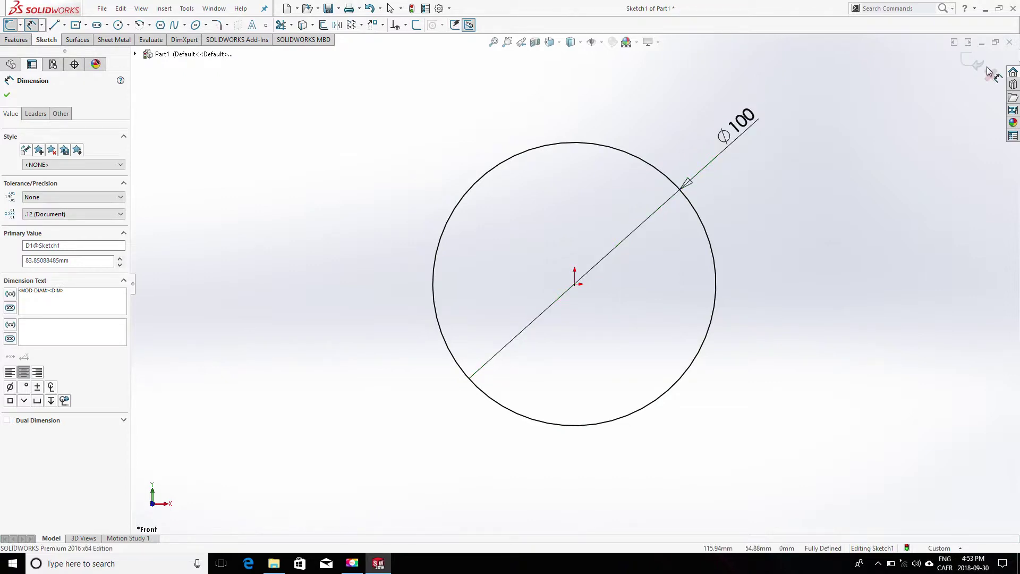
key("Escape")
left_click(968, 60)
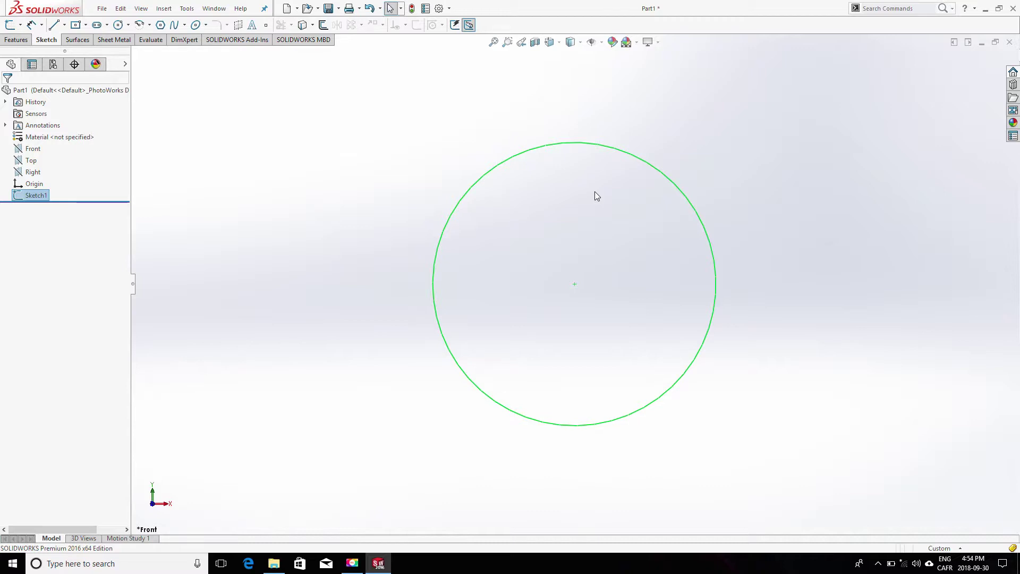
Step: Boss-extrude Sketch1 with a Mid Plane end condition and 500 mm depth
left_click(586, 180)
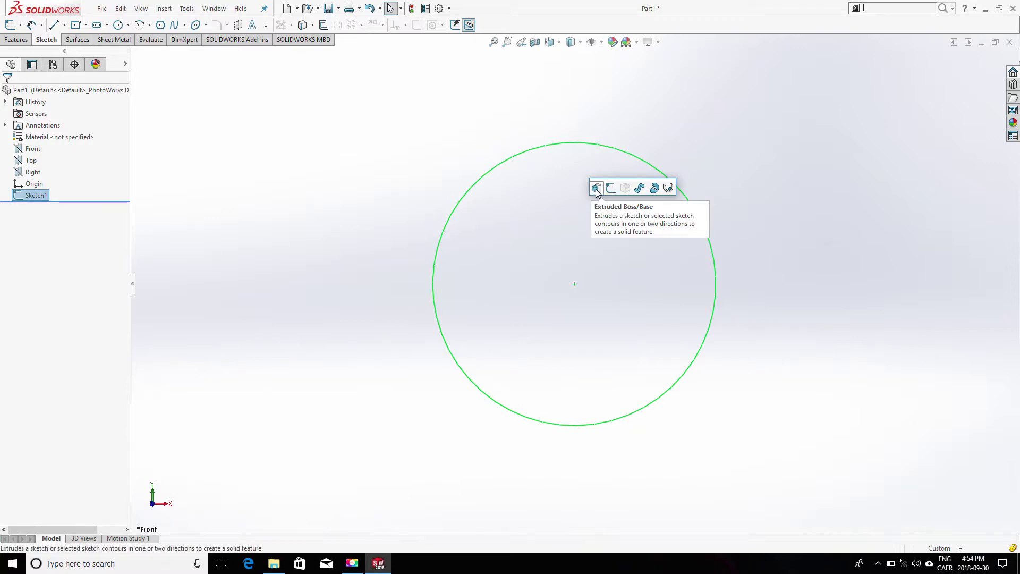
left_click(596, 188)
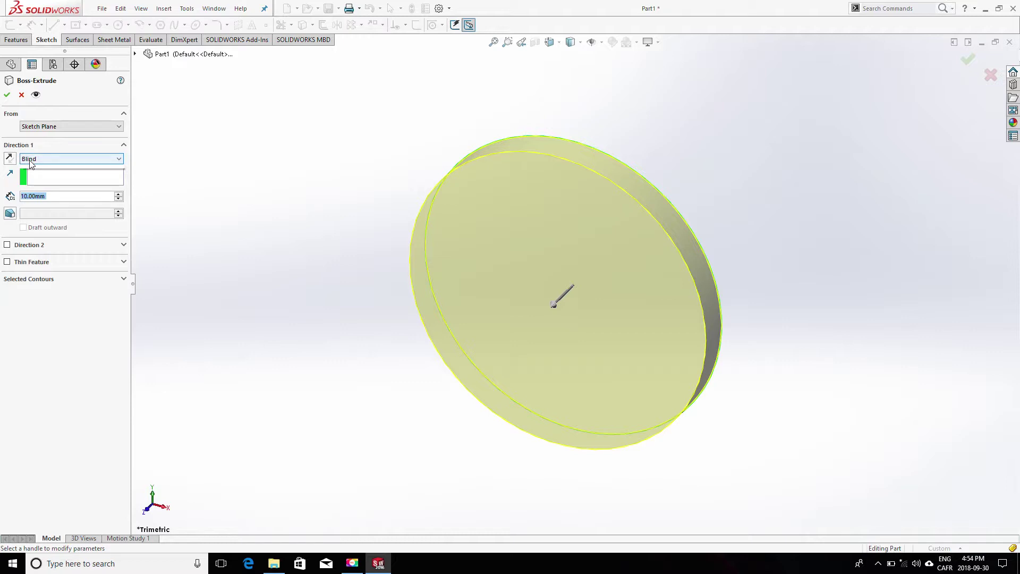
left_click(30, 162)
left_click(38, 203)
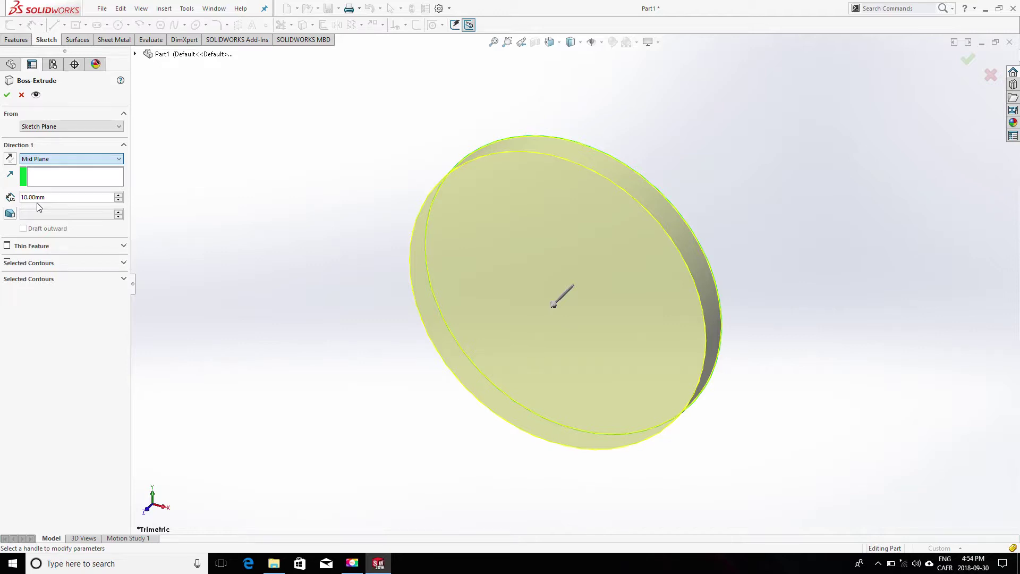
type("5")
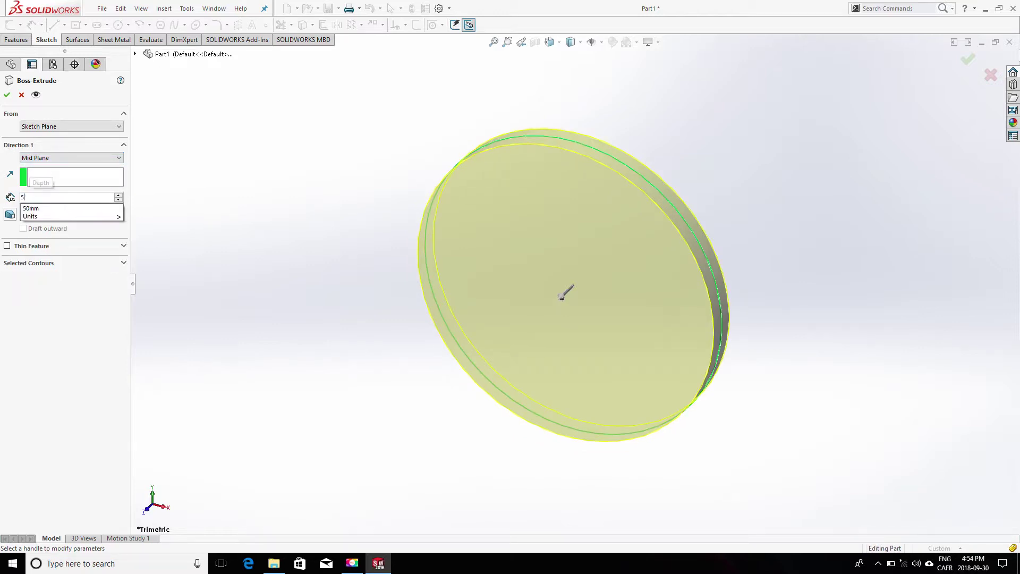
type("00")
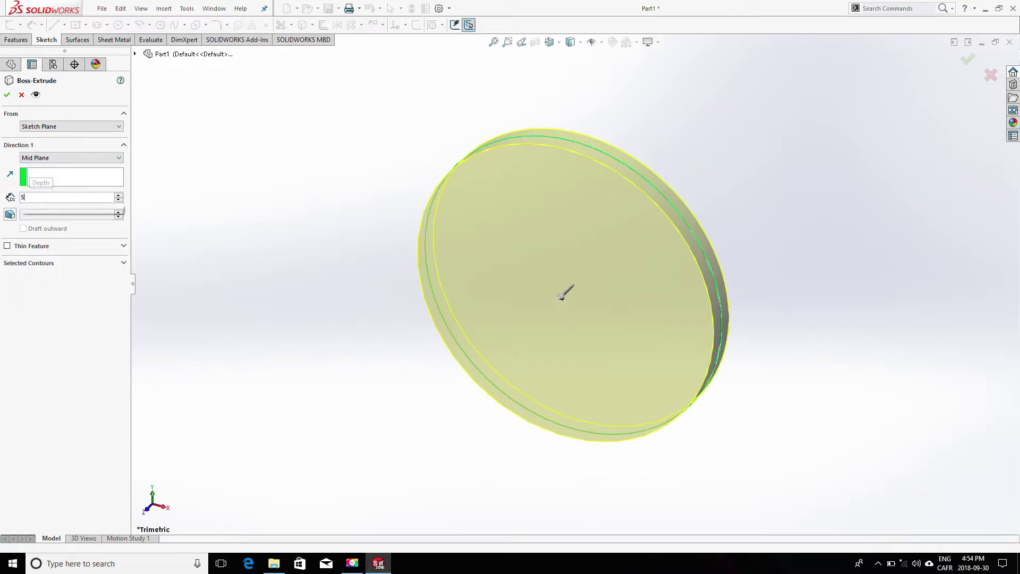
key("Return")
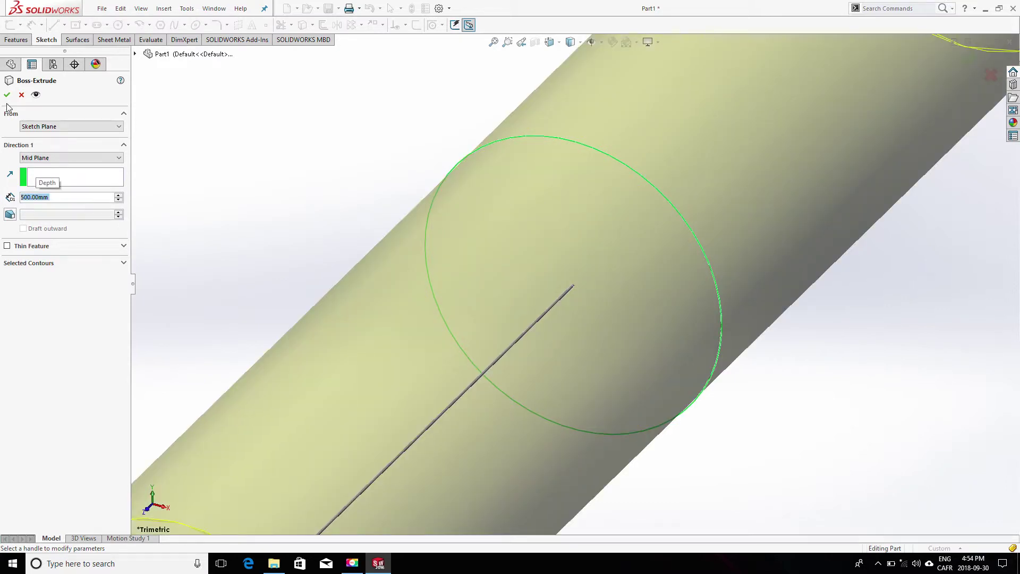
key("Return")
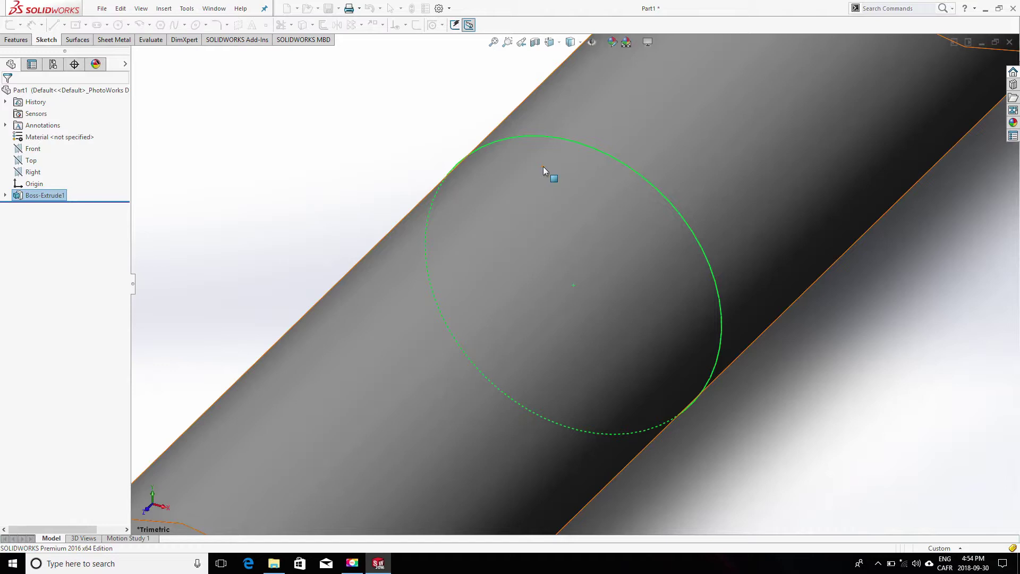
middle_click_drag(543, 167, 499, 235)
left_click(499, 235)
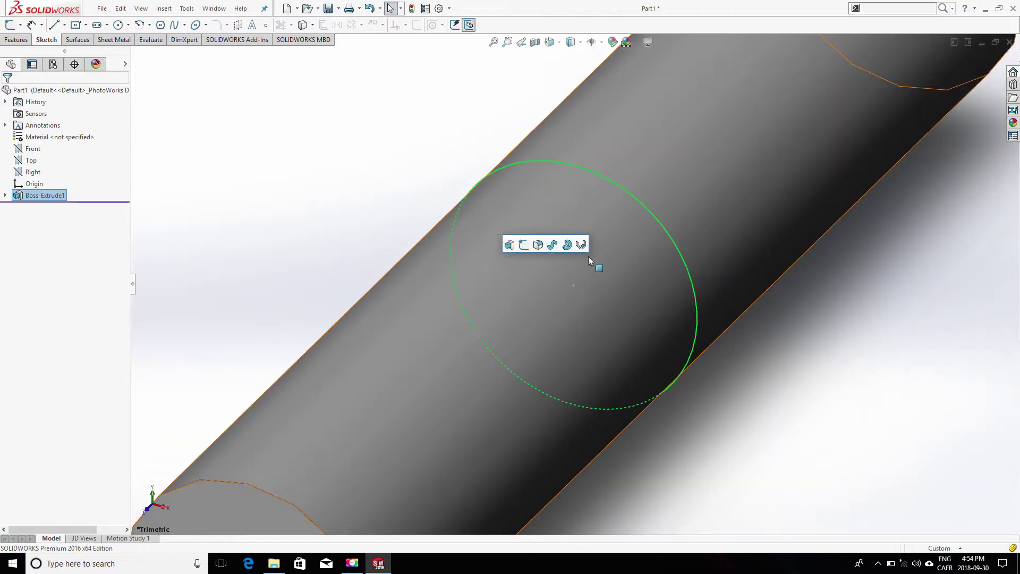
left_click(352, 130)
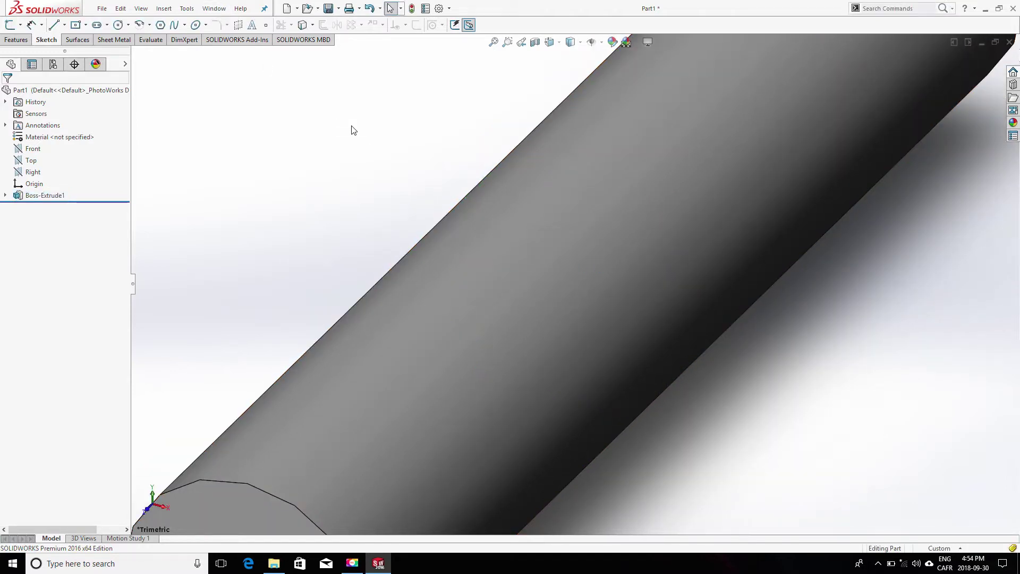
Step: Open the Customize dialog from the Tools menu
left_click(193, 12)
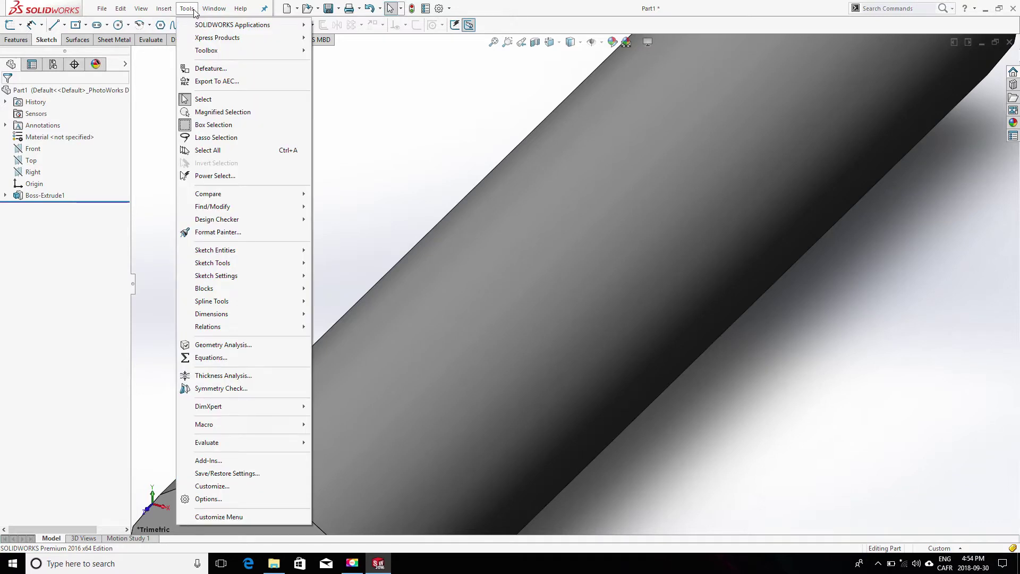
left_click(199, 487)
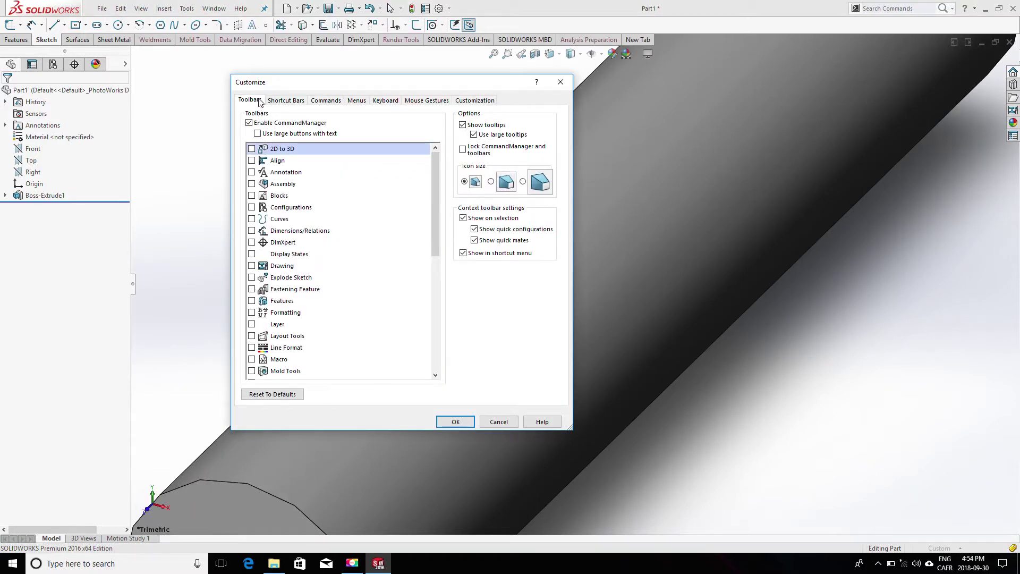
Step: On the Shortcut Bars tab, select the Sketch shortcut bar for editing
left_click(287, 101)
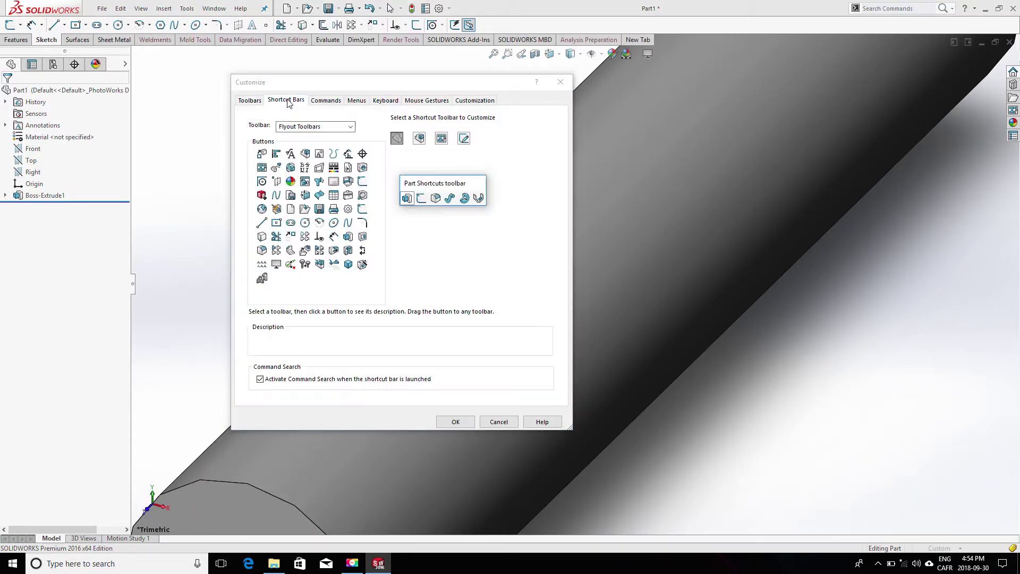
left_click(351, 127)
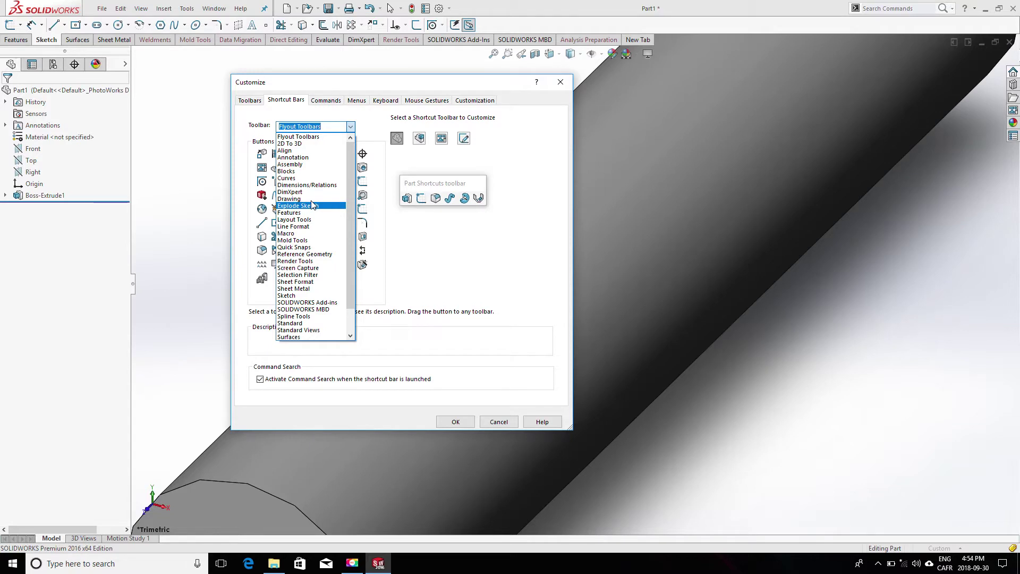
left_click(365, 135)
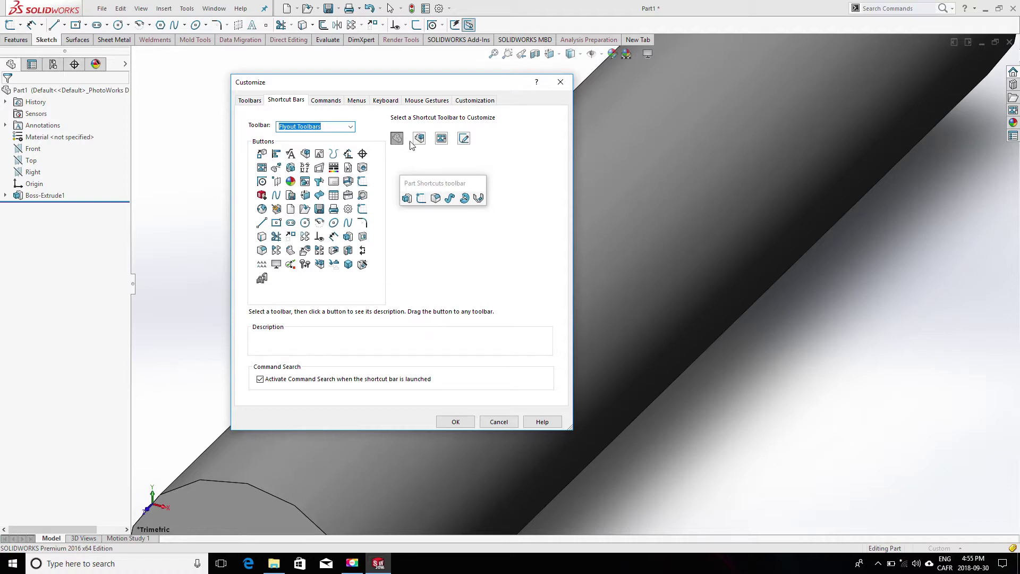
left_click(465, 141)
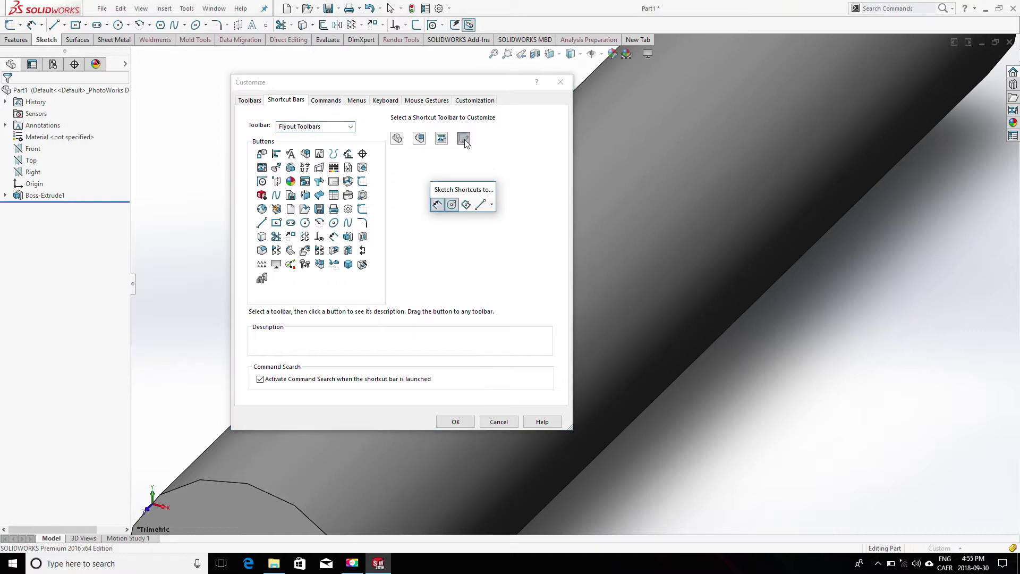
Step: Add Ellipse and Spline from the Sketch toolbar to the sketch shortcut bar, widened to one row
left_click(351, 128)
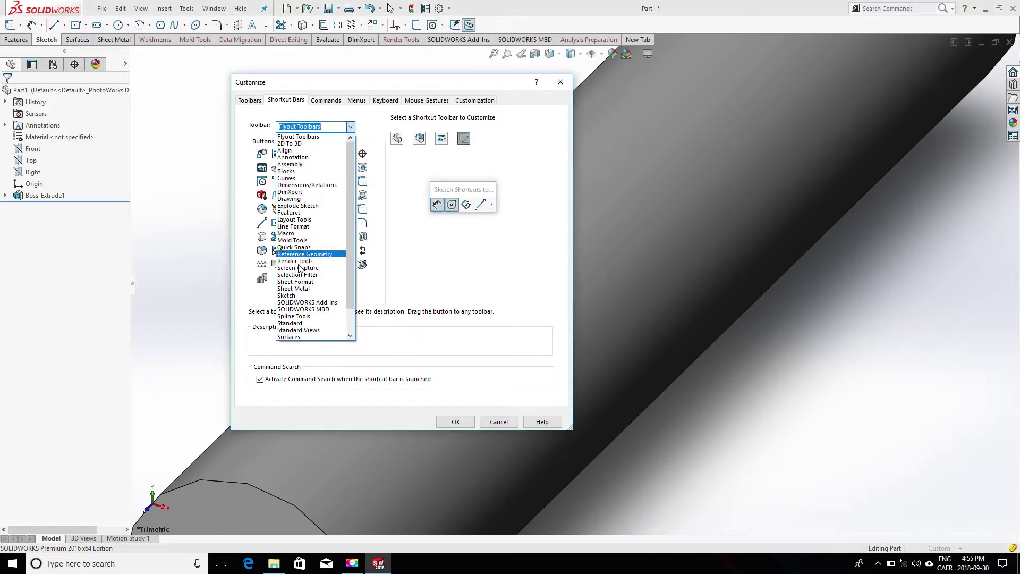
left_click(294, 296)
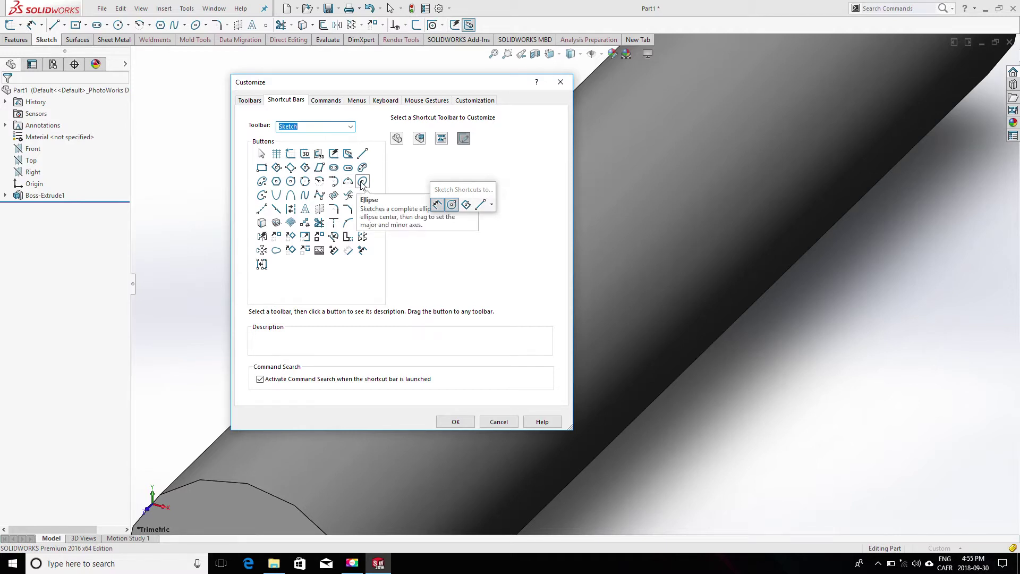
left_click_drag(362, 183, 462, 205)
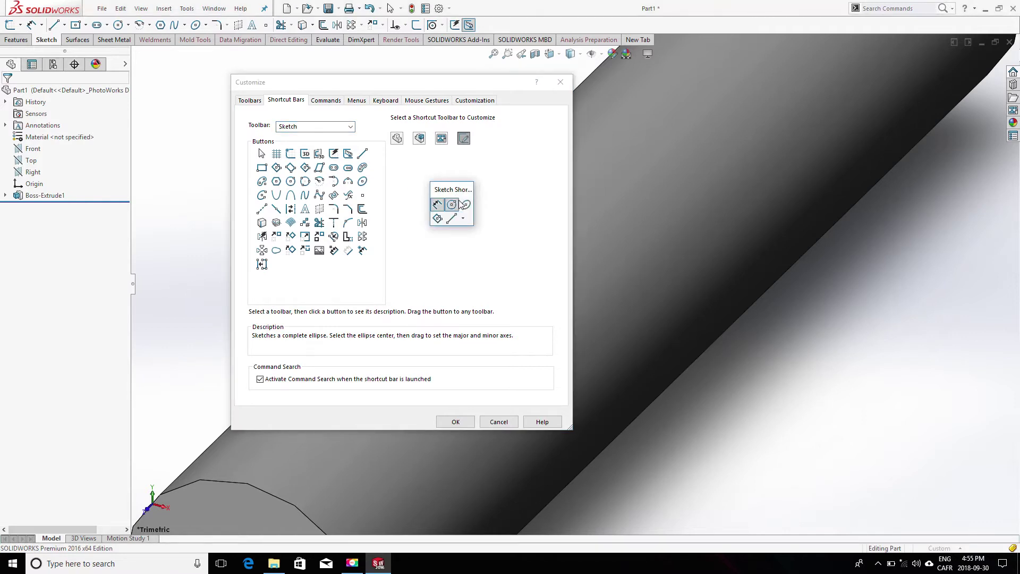
left_click(305, 195)
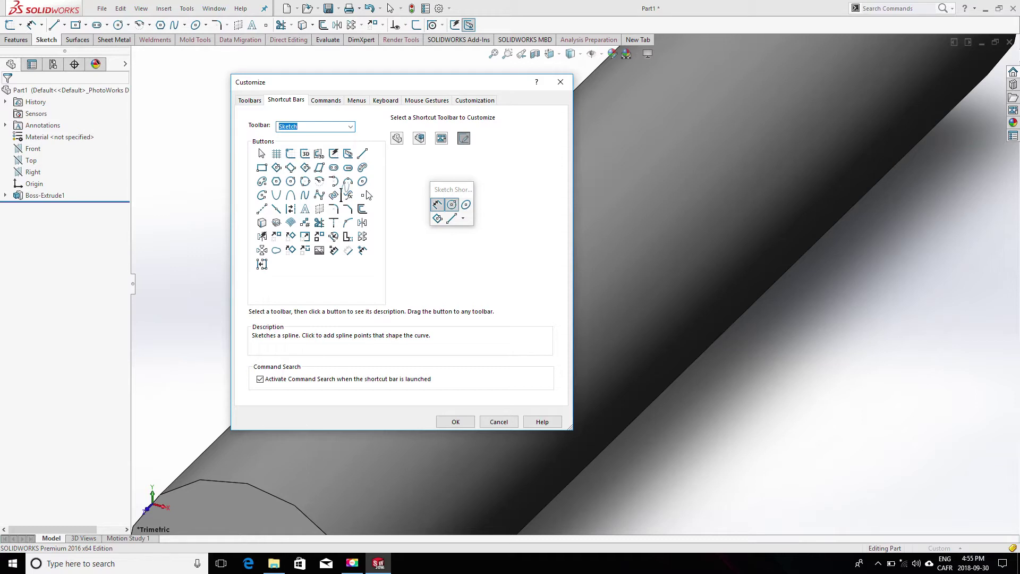
left_click_drag(367, 195, 451, 228)
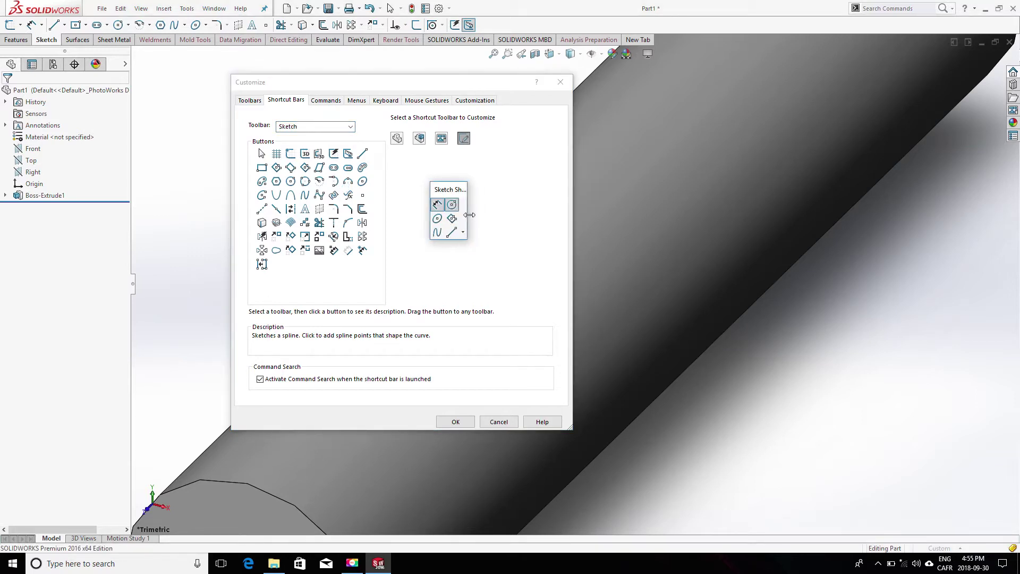
mouse_move(467, 220)
left_mouse_down()
mouse_move(556, 201)
mouse_move(445, 208)
mouse_move(490, 202)
left_mouse_up()
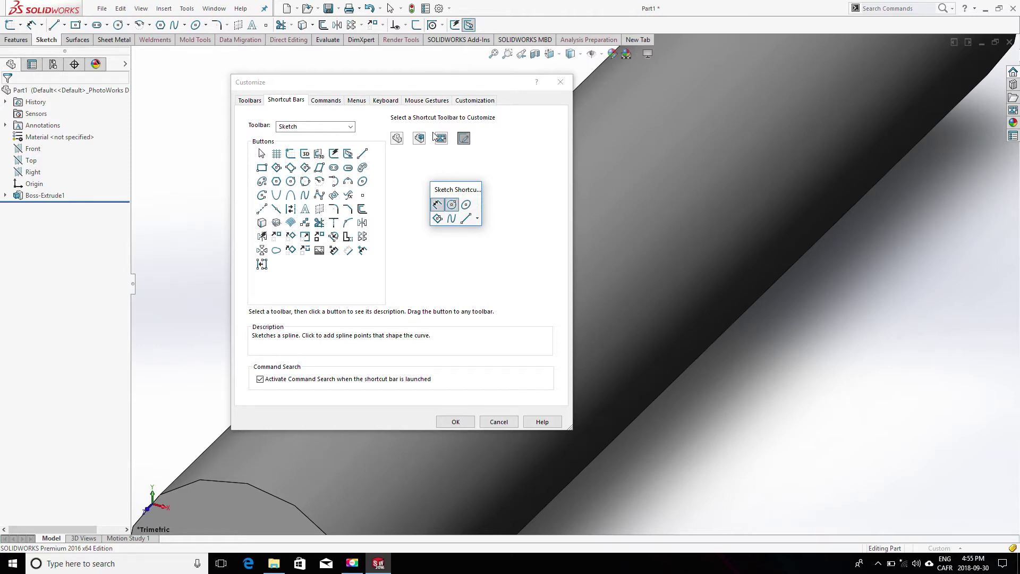
left_click(396, 139)
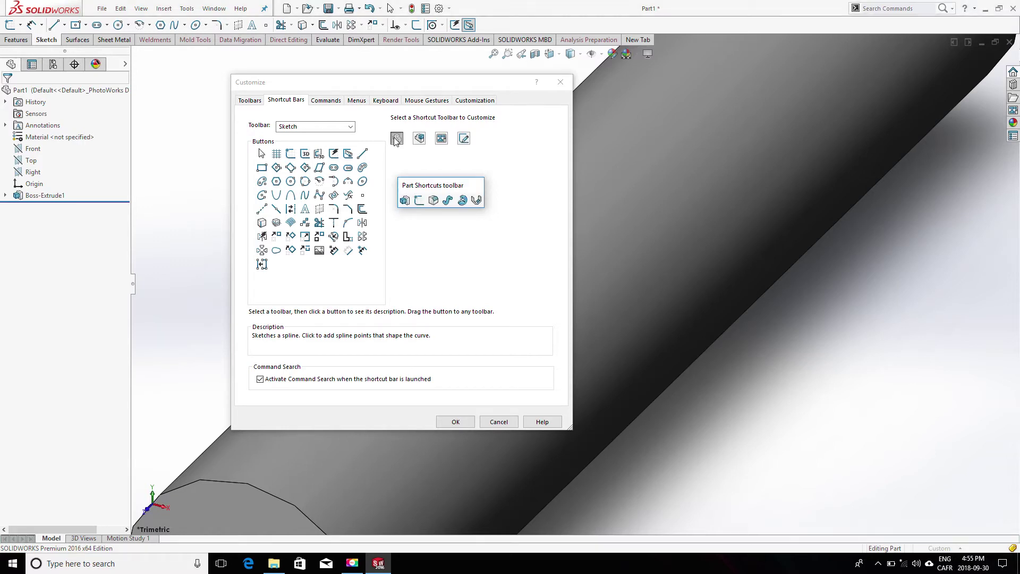
Step: Add the Dome command from the Features toolbar to the Part shortcut bar and apply with OK
left_click(355, 130)
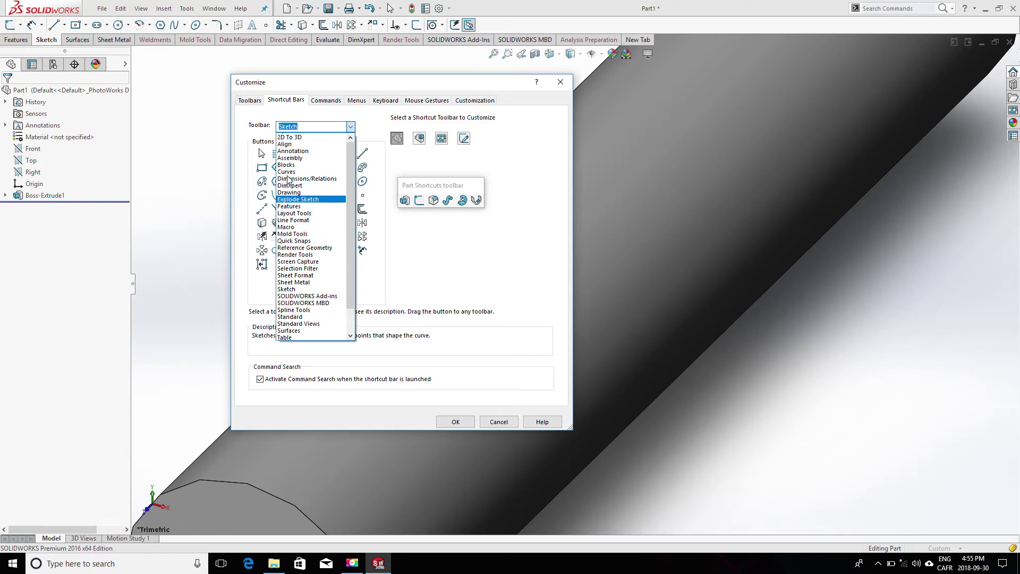
scroll(290, 210, "up", 1)
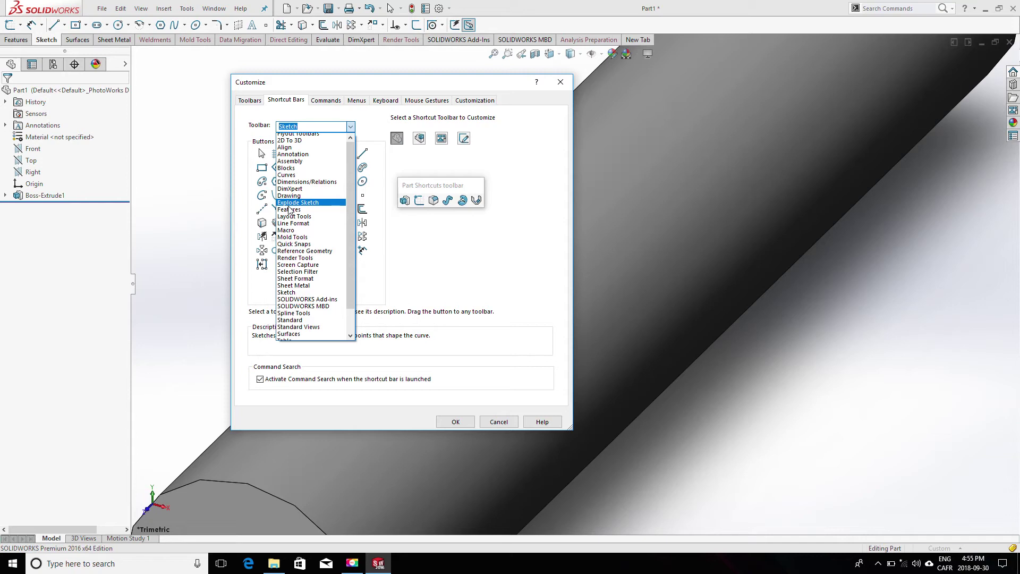
left_click(289, 206)
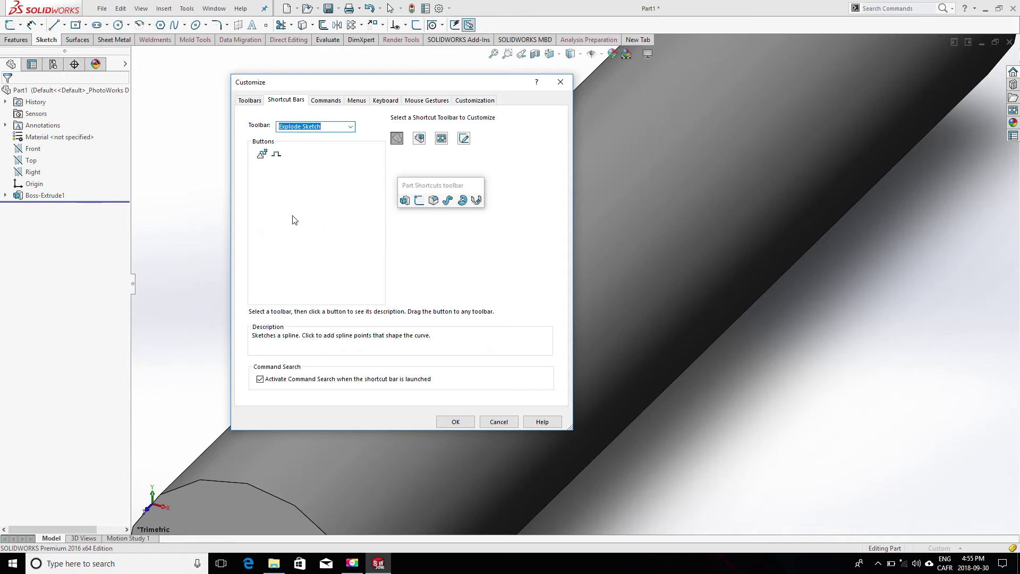
left_click(351, 127)
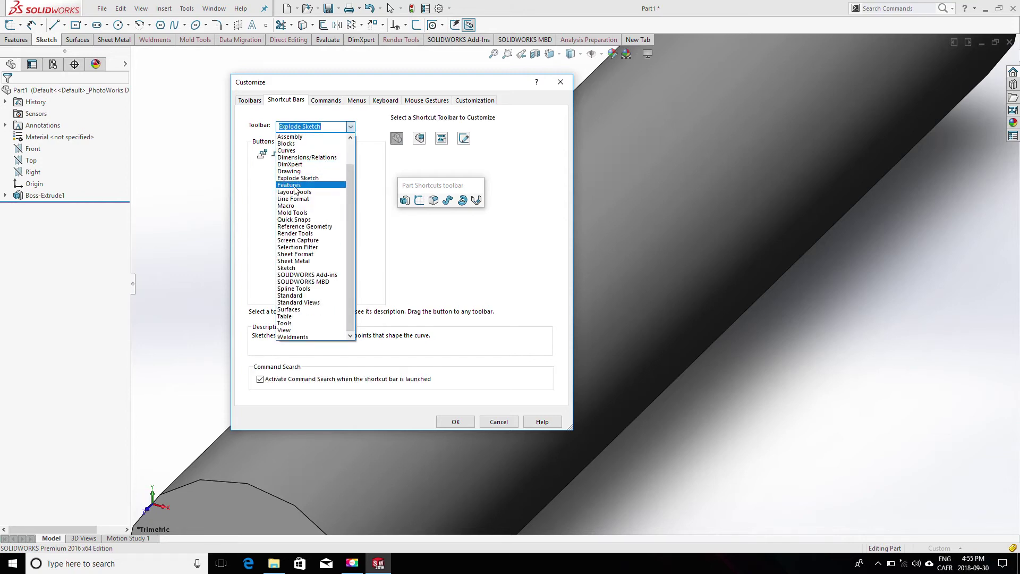
left_click(295, 187)
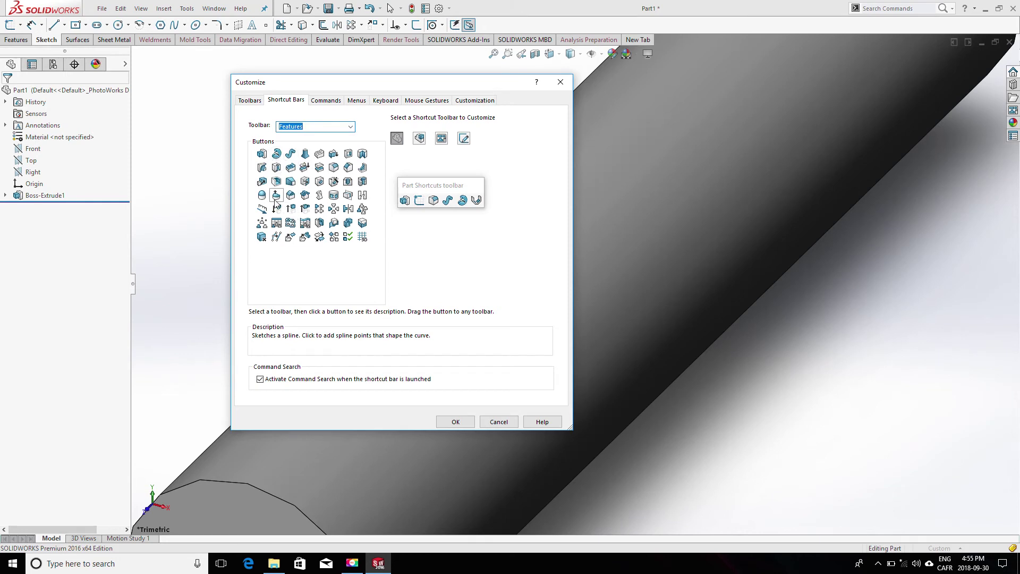
left_click_drag(264, 197, 420, 202)
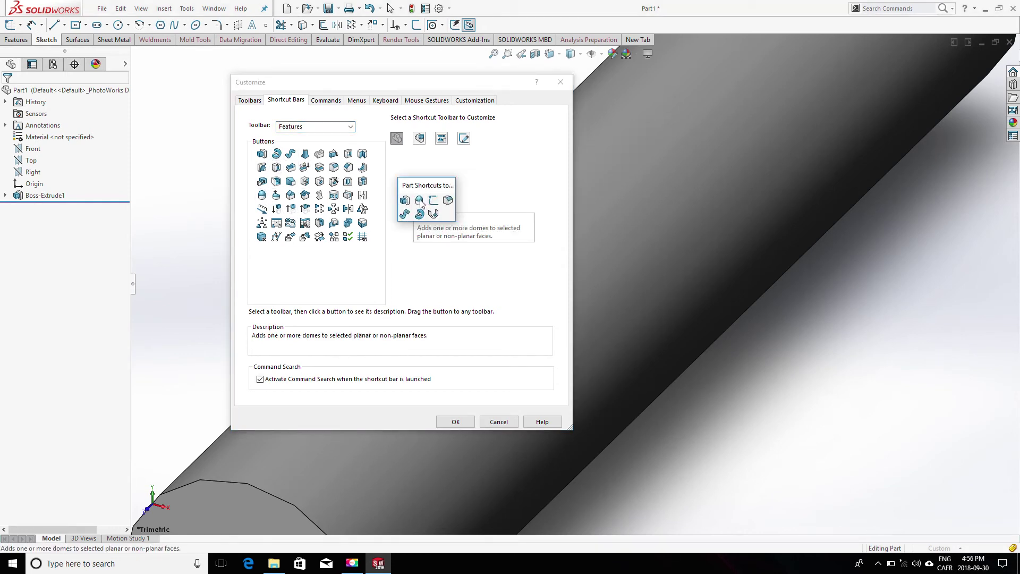
left_click(451, 423)
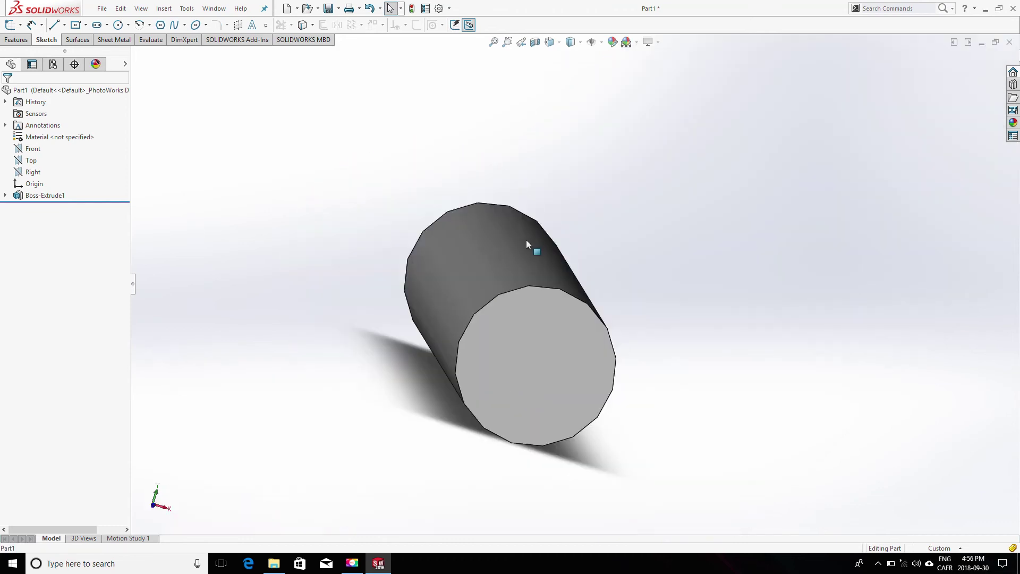
Step: Check a cylinder face's shortcuts, deselect it, and switch to Isometric view with Ctrl+7
left_click(507, 254)
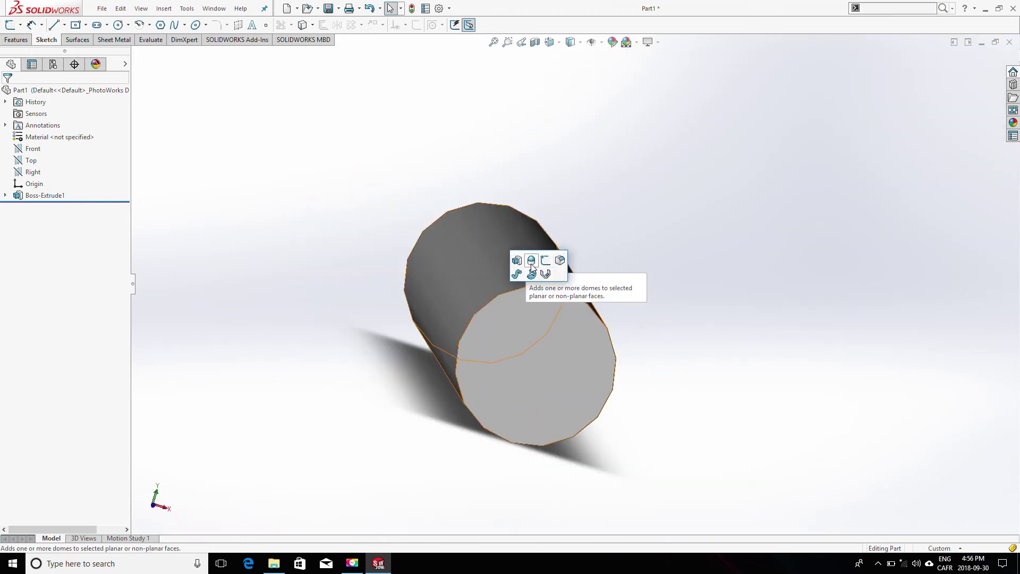
left_click(648, 224)
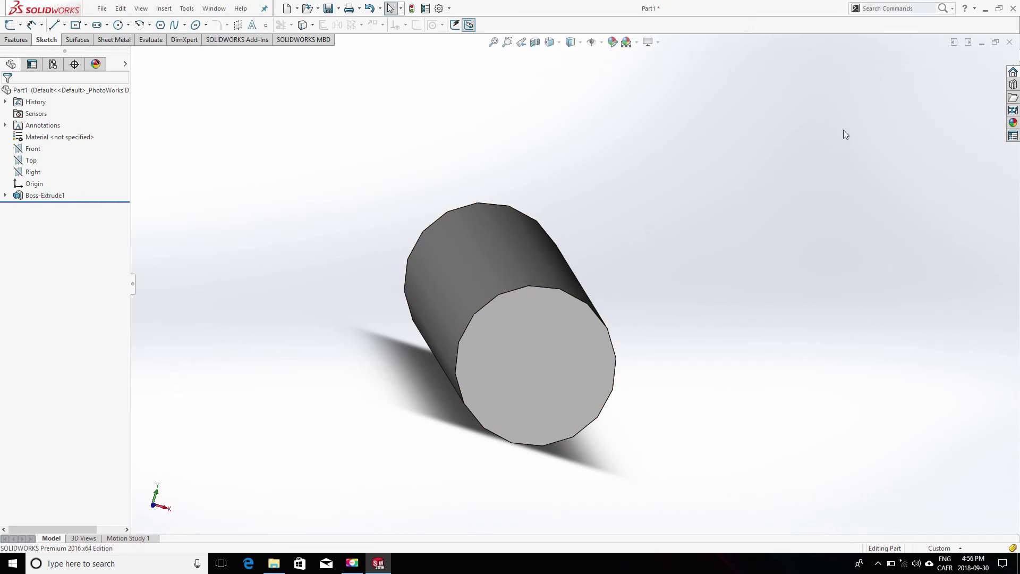
key("ctrl+7")
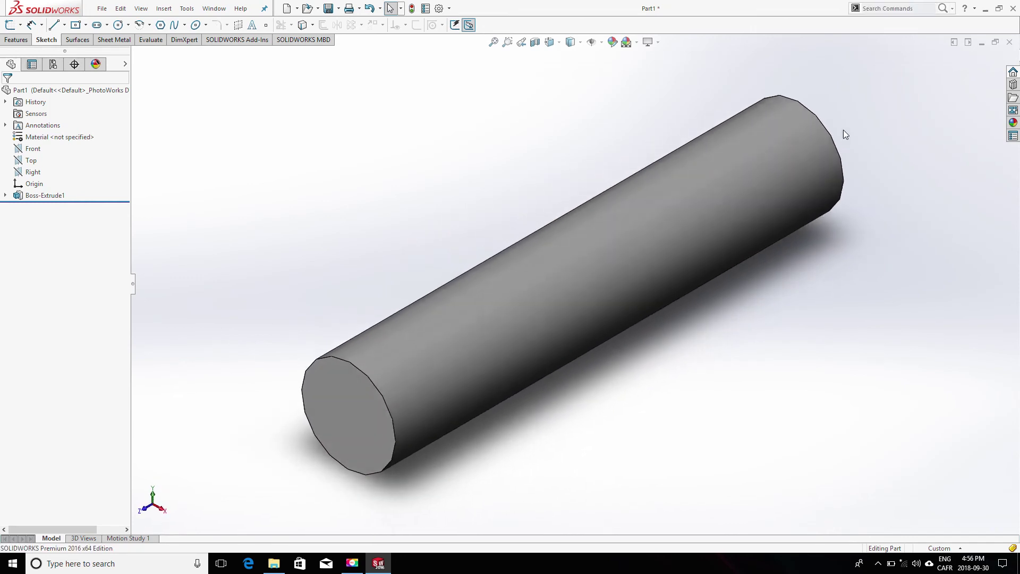